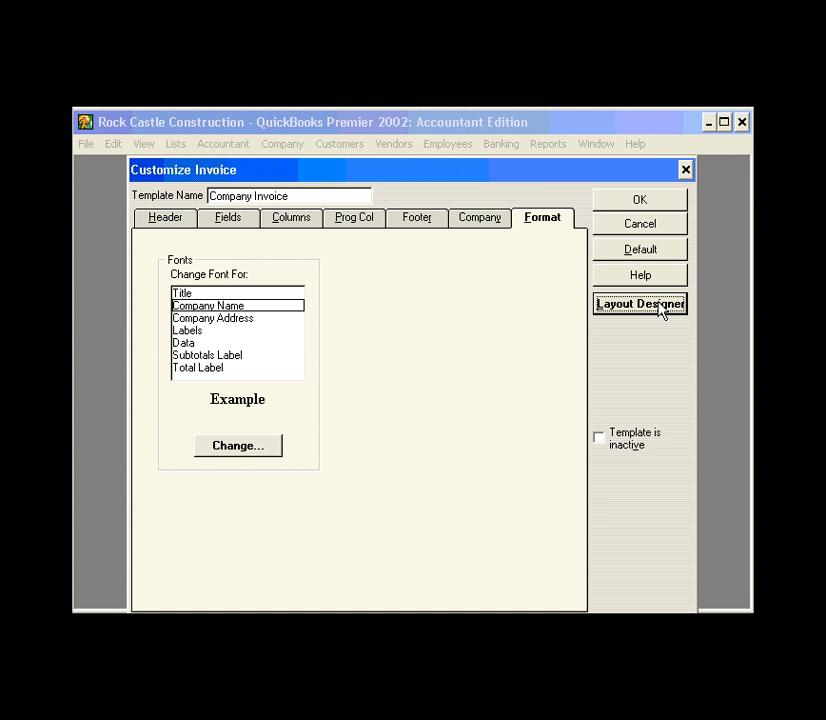
# Open the invoice's layout designer and move the Phone # label and its data field from the footer to beside the company address.
pyautogui.click(661, 304)
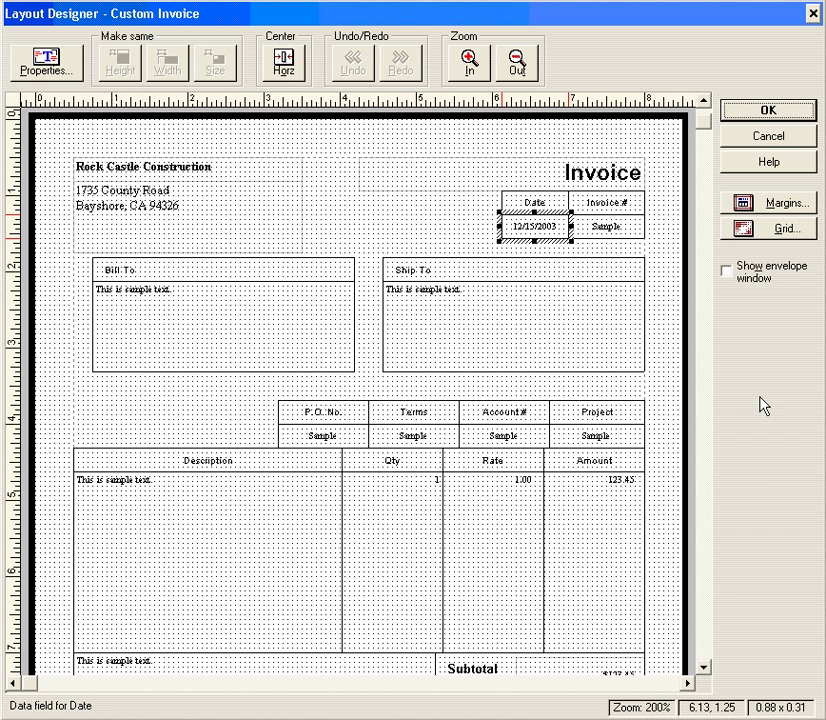
pyautogui.click(708, 613)
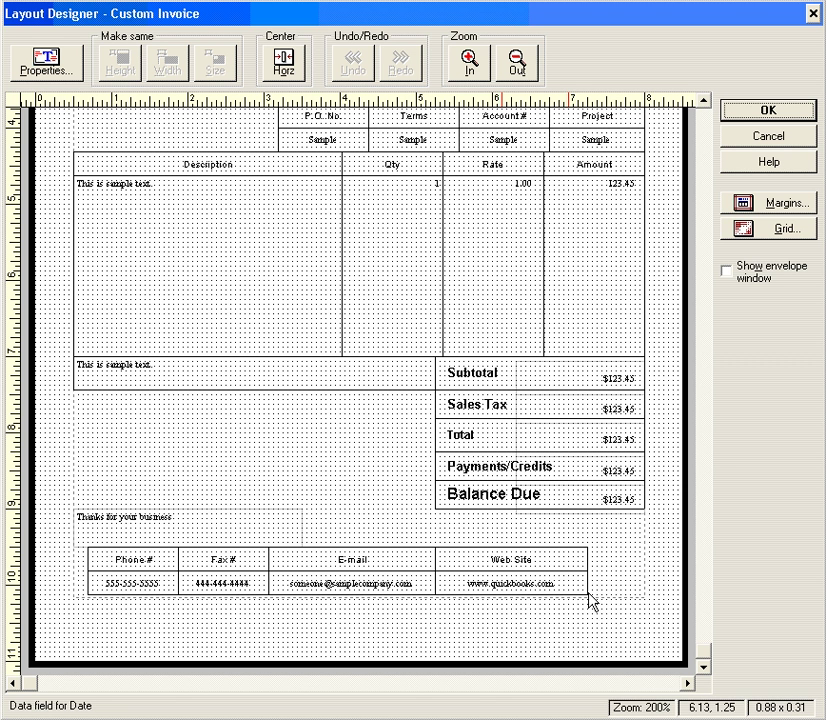
pyautogui.click(159, 567)
pyautogui.moveTo(159, 567); pyautogui.dragTo(281, 202)
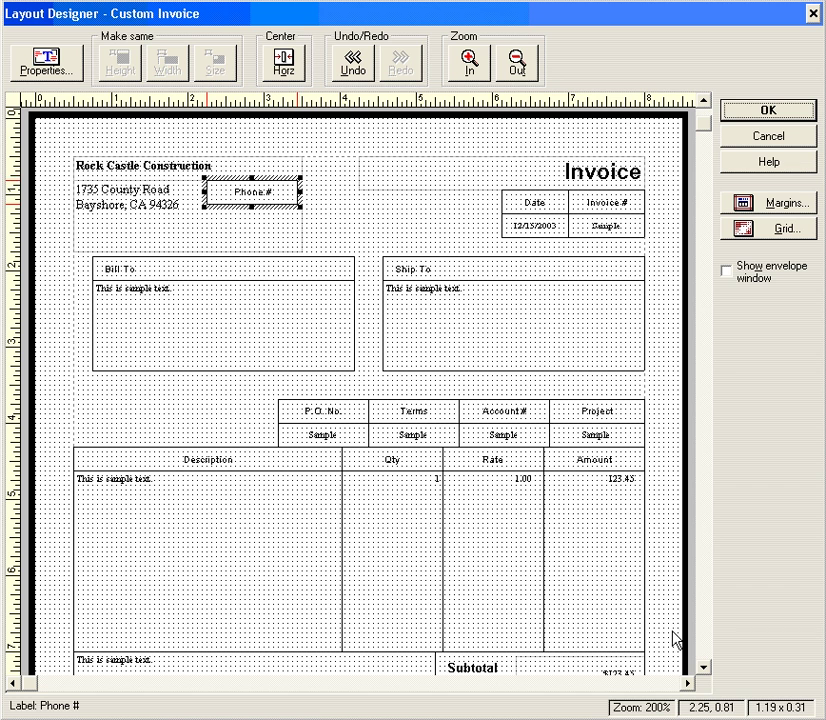
pyautogui.click(703, 643)
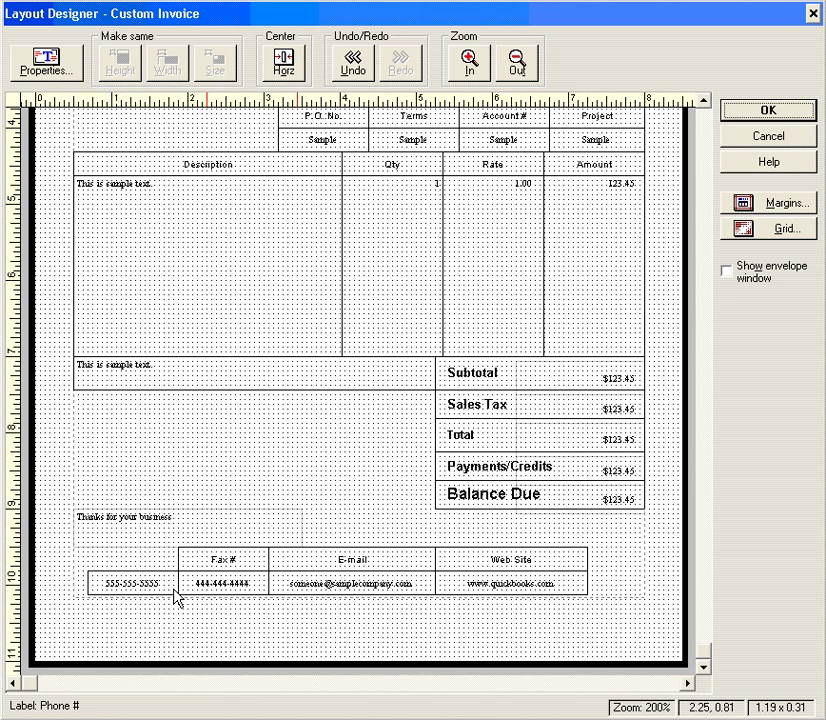
pyautogui.moveTo(165, 588); pyautogui.dragTo(287, 227)
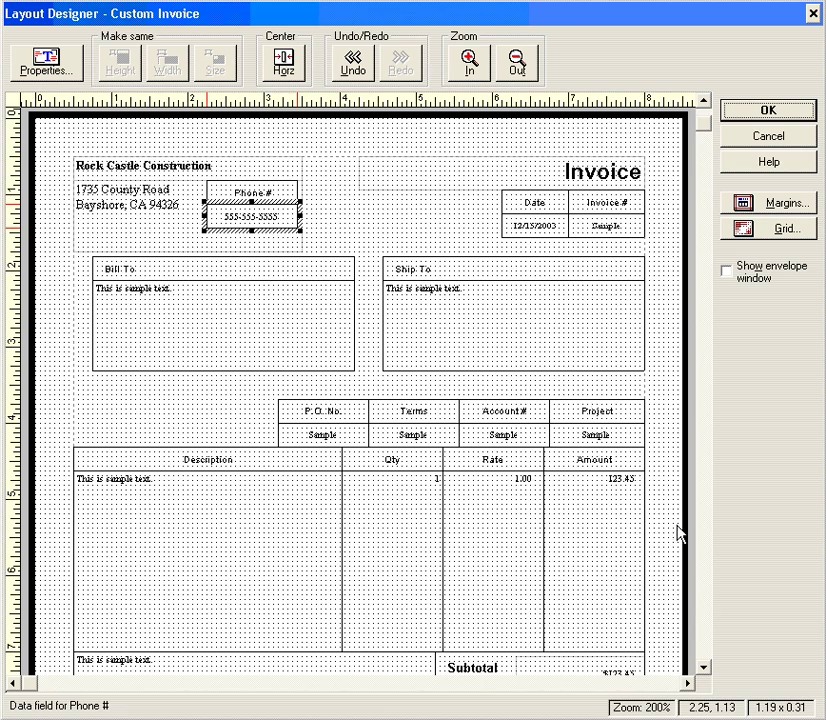
# Move the Fax # label from the footer into the header, between the phone fields and the date box.
pyautogui.click(709, 624)
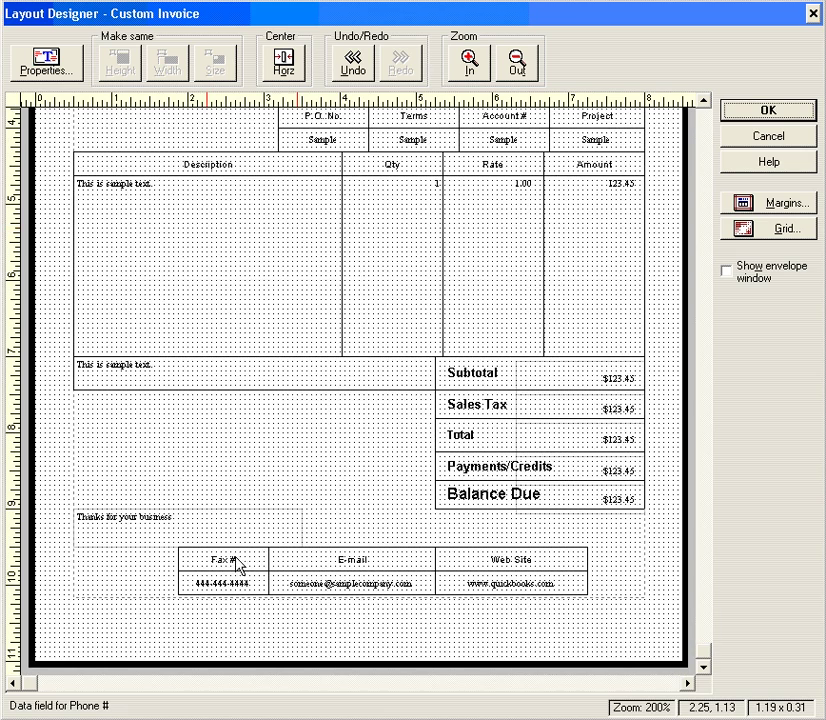
pyautogui.moveTo(235, 563); pyautogui.dragTo(197, 225)
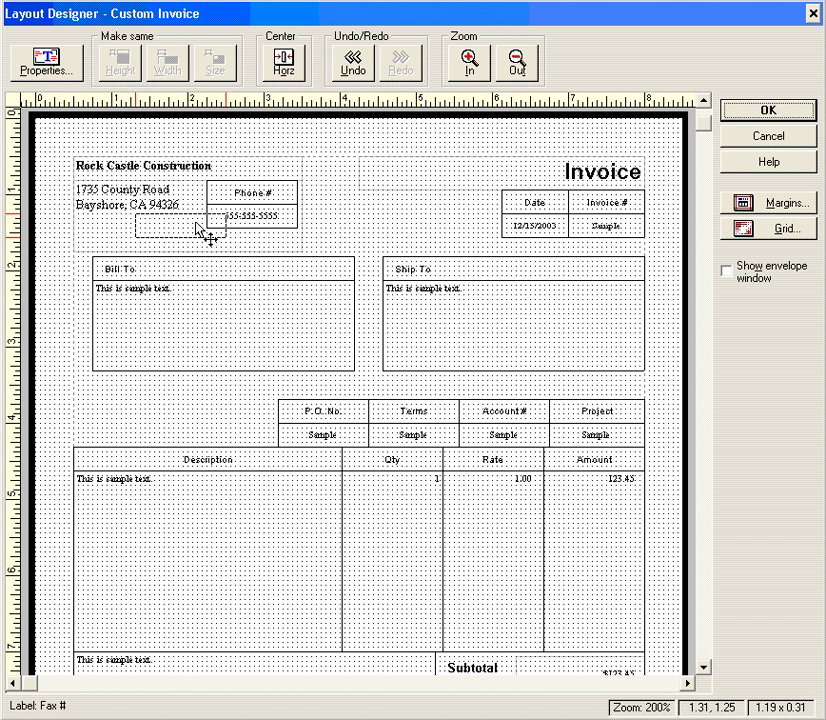
pyautogui.moveTo(197, 225); pyautogui.dragTo(378, 213)
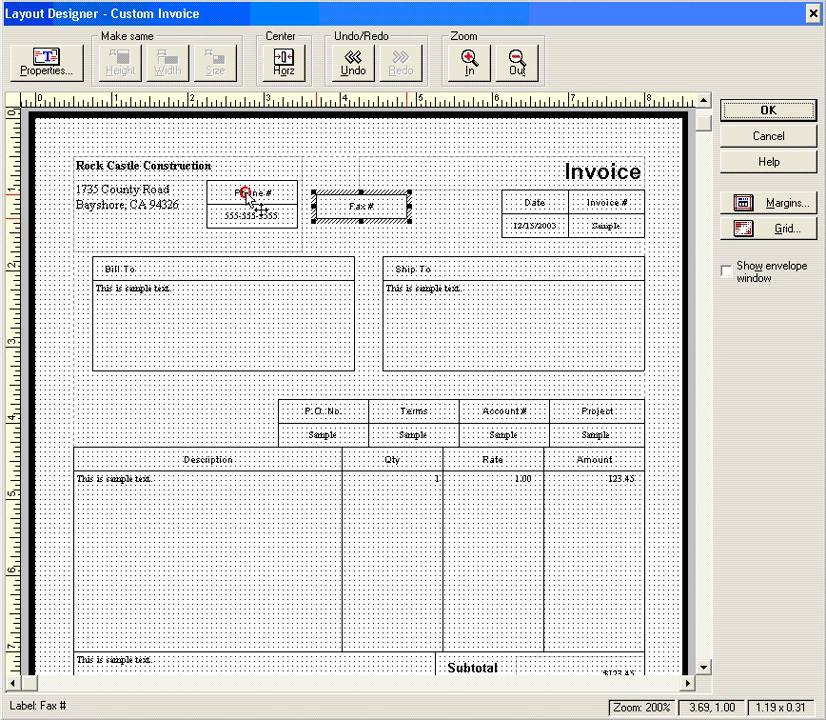
# Arrange the phone and fax labels and their data fields as two side-by-side rows directly below the company address.
pyautogui.moveTo(245, 190); pyautogui.dragTo(116, 228)
pyautogui.moveTo(277, 221); pyautogui.dragTo(230, 224)
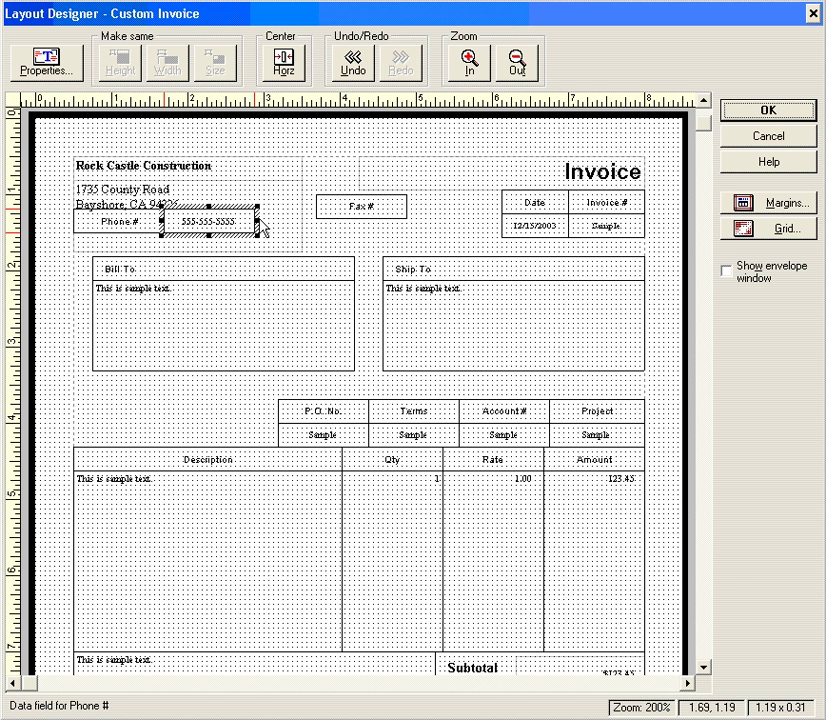
pyautogui.moveTo(345, 212); pyautogui.dragTo(95, 246)
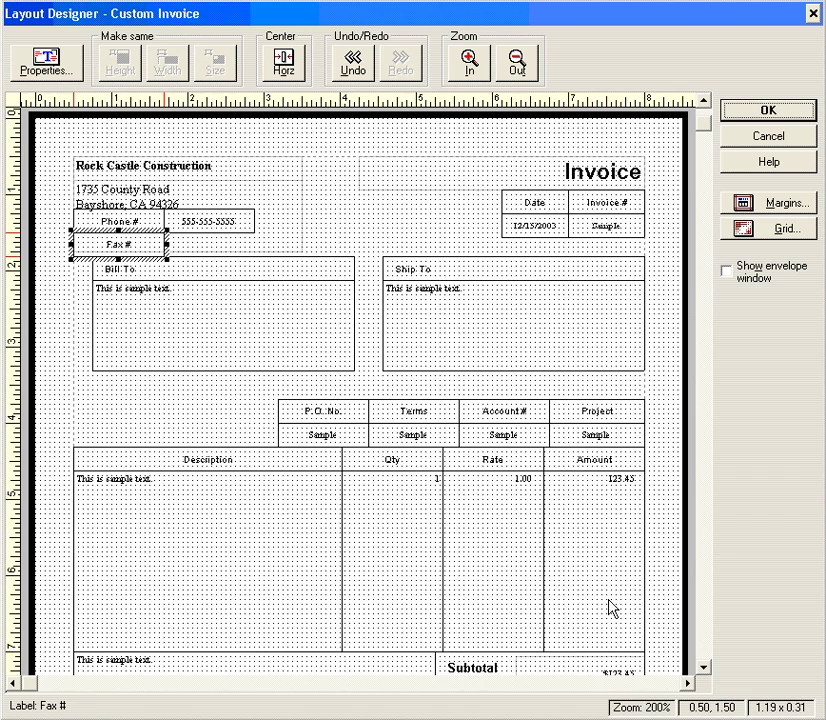
pyautogui.click(702, 645)
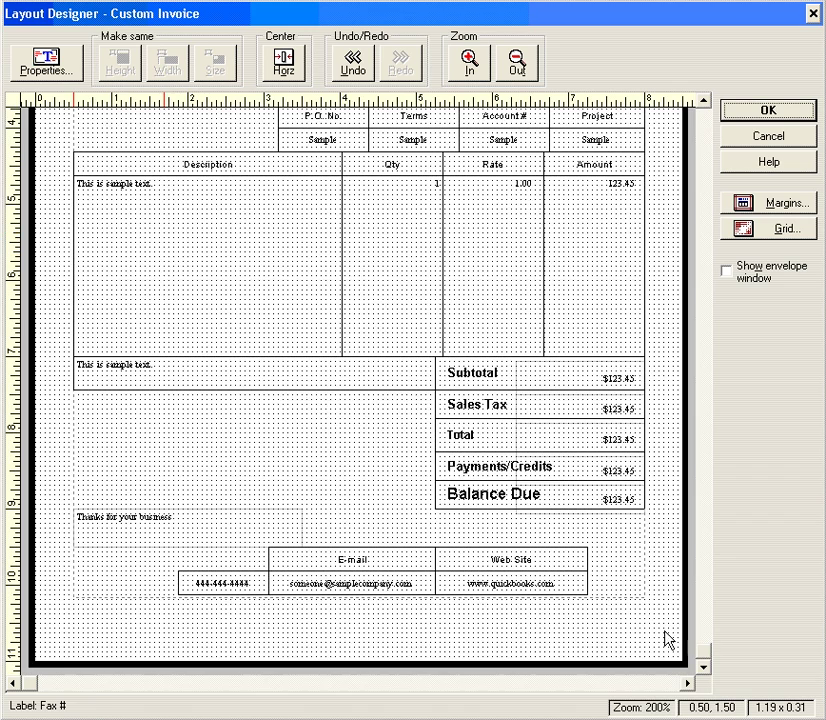
pyautogui.click(250, 583)
pyautogui.moveTo(250, 583); pyautogui.dragTo(241, 243)
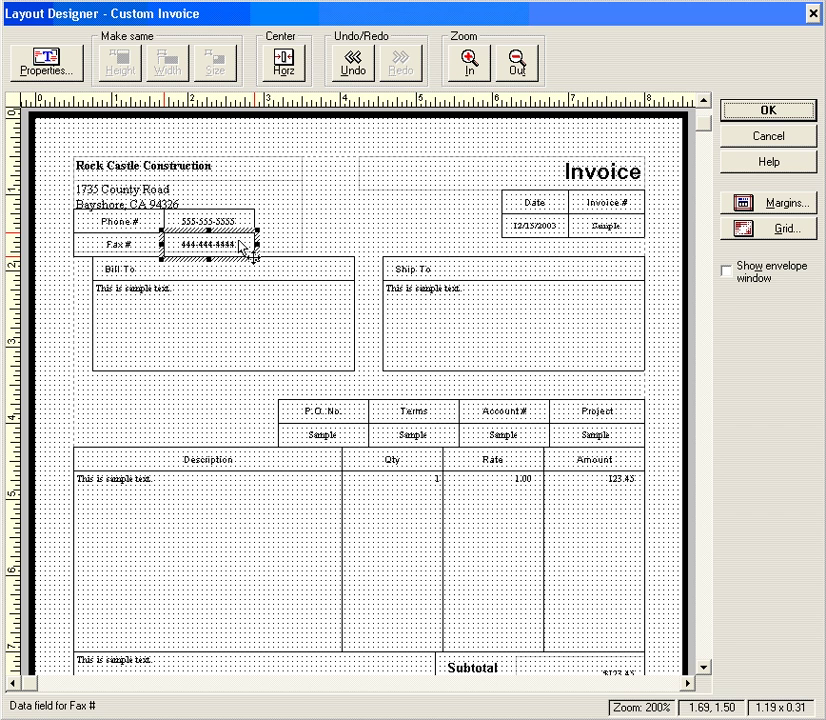
# Select the E-mail and Web Site labels and data fields together and move them into the blank area beside the totals.
pyautogui.click(702, 640)
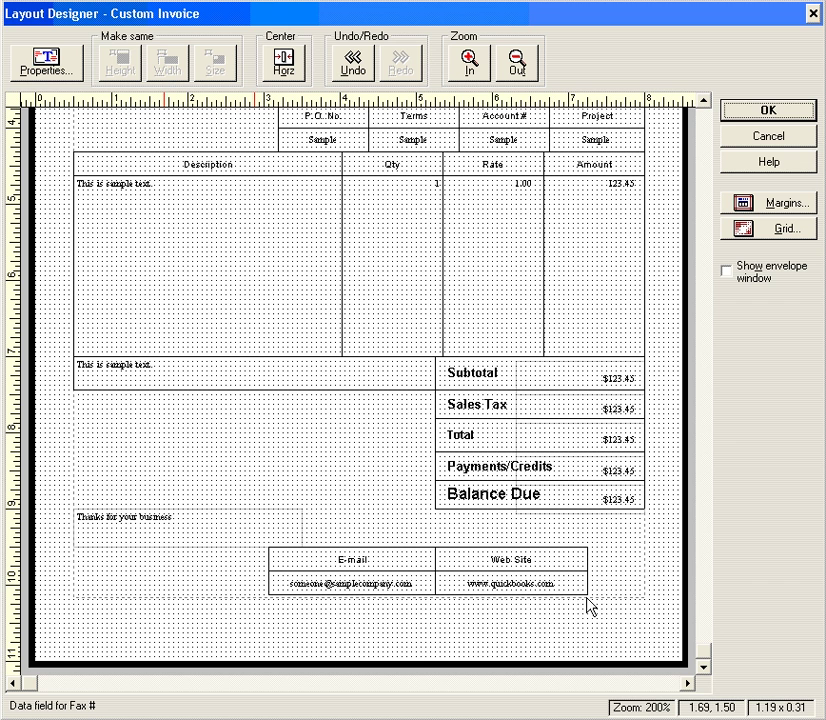
pyautogui.moveTo(590, 597); pyautogui.dragTo(271, 553)
pyautogui.moveTo(404, 572); pyautogui.dragTo(222, 419)
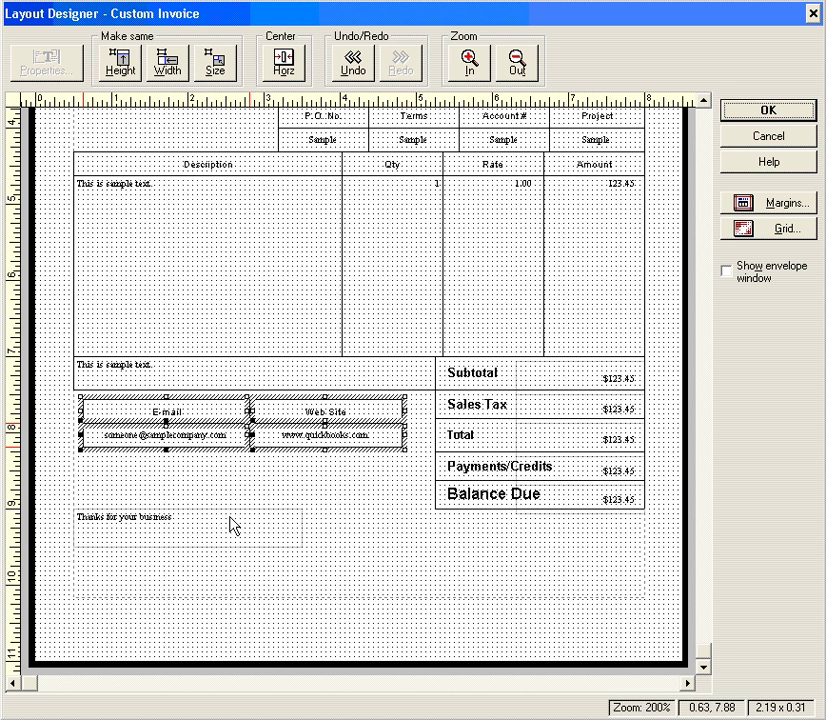
# Format the "Thanks for your business" text field in bold at size 16.
pyautogui.click(170, 530)
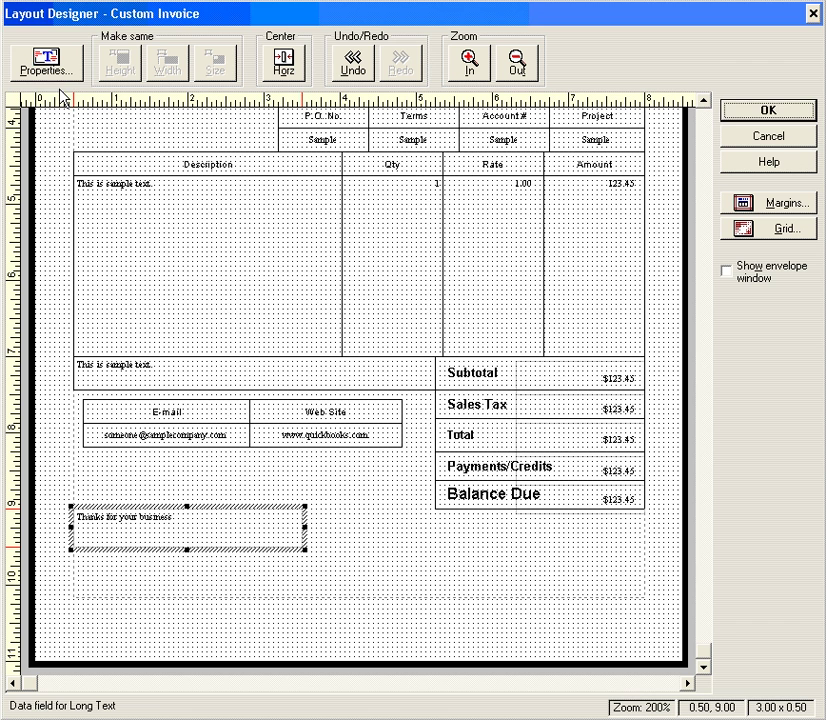
pyautogui.click(45, 62)
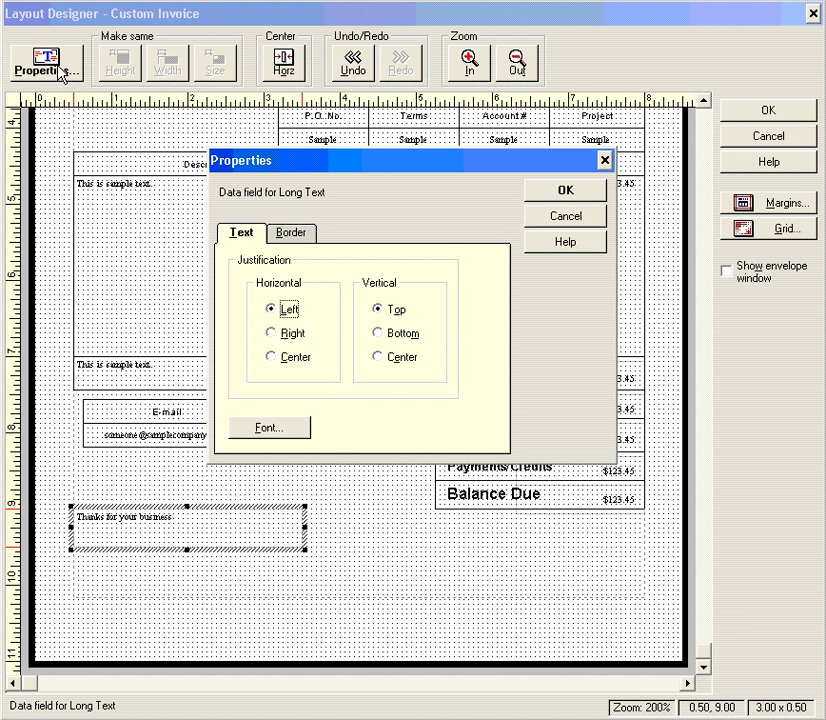
pyautogui.click(289, 430)
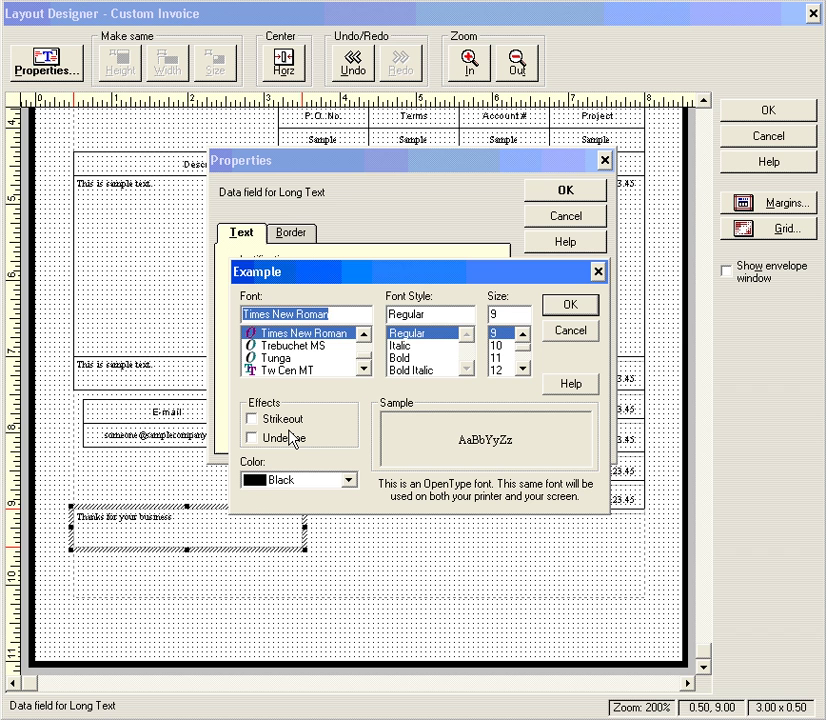
pyautogui.click(522, 368)
pyautogui.click(522, 368)
pyautogui.click(494, 369)
pyautogui.click(424, 359)
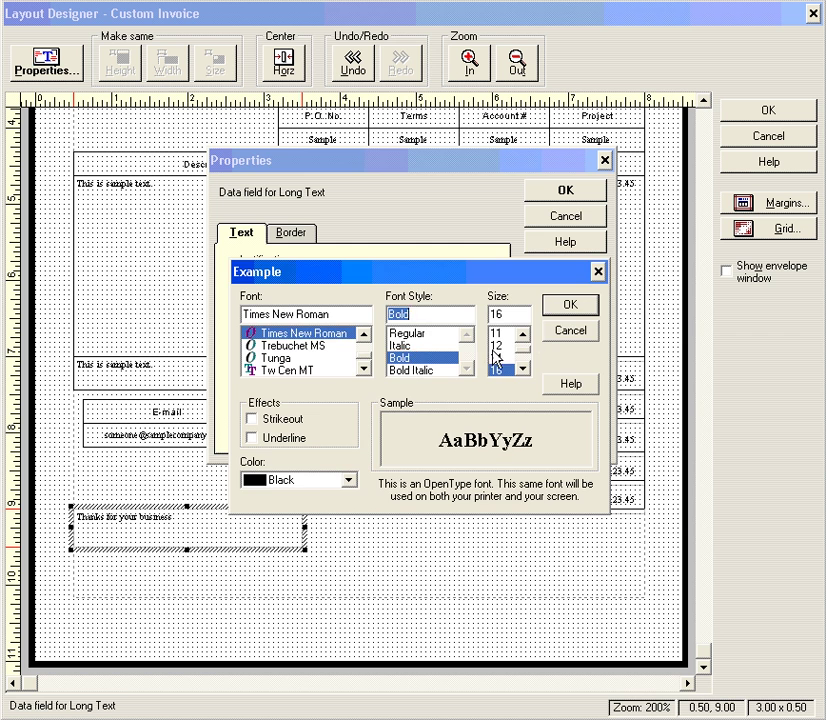
pyautogui.click(563, 308)
pyautogui.click(565, 190)
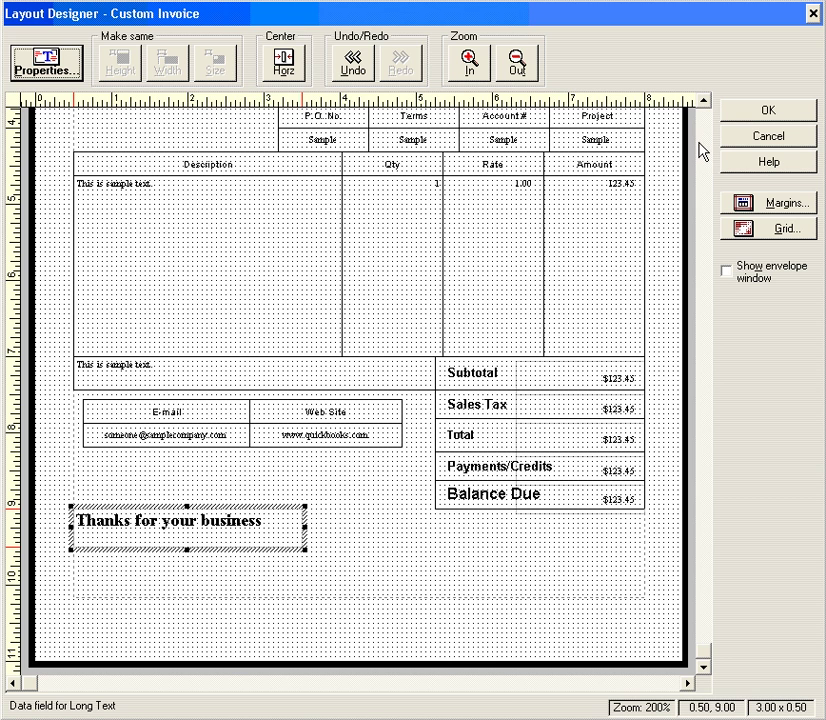
# Widen the Description column slightly by moving its divider into the Qty column.
pyautogui.scroll(5, 705, 148)
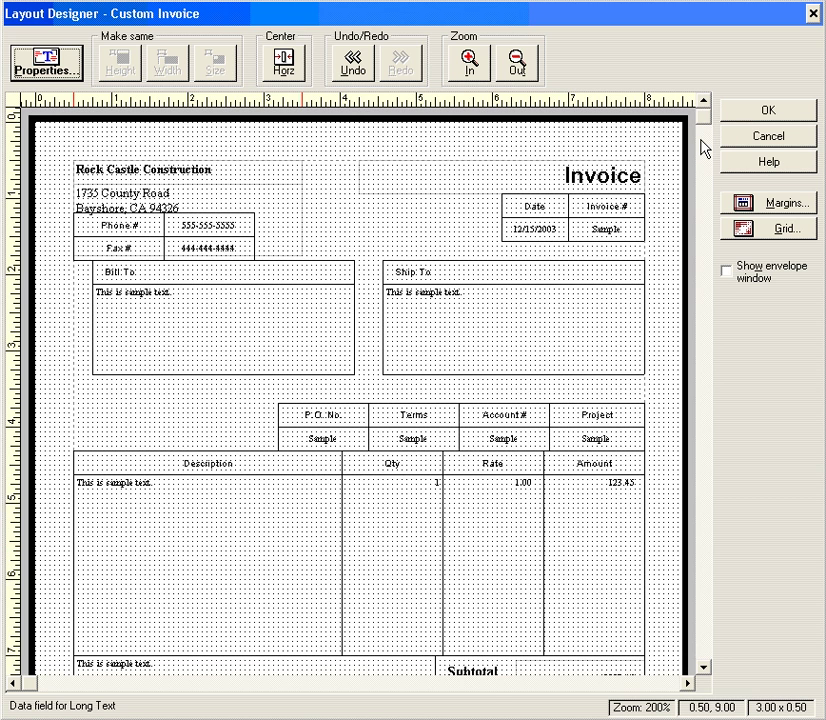
pyautogui.click(341, 518)
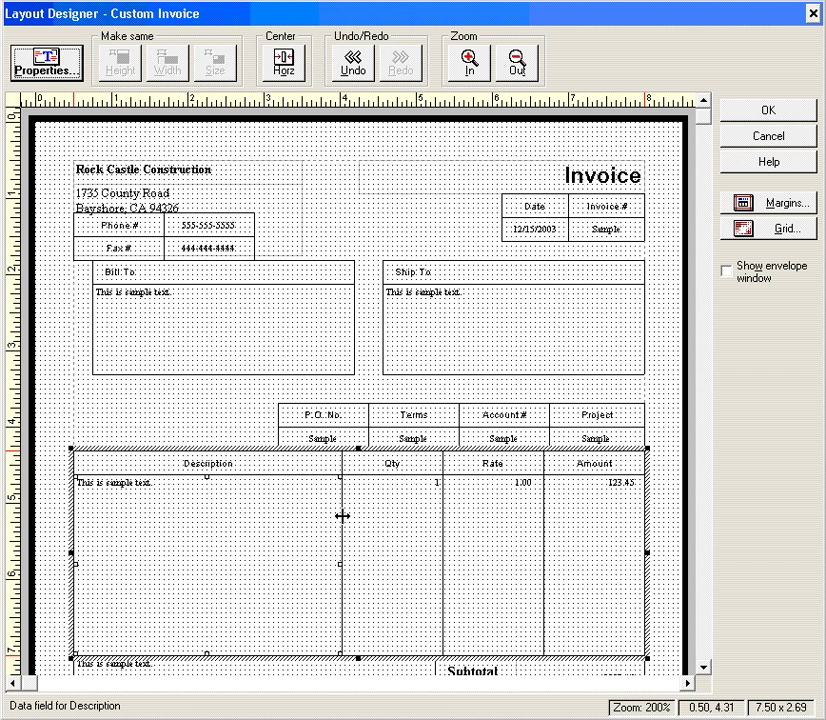
pyautogui.moveTo(341, 507); pyautogui.dragTo(366, 516)
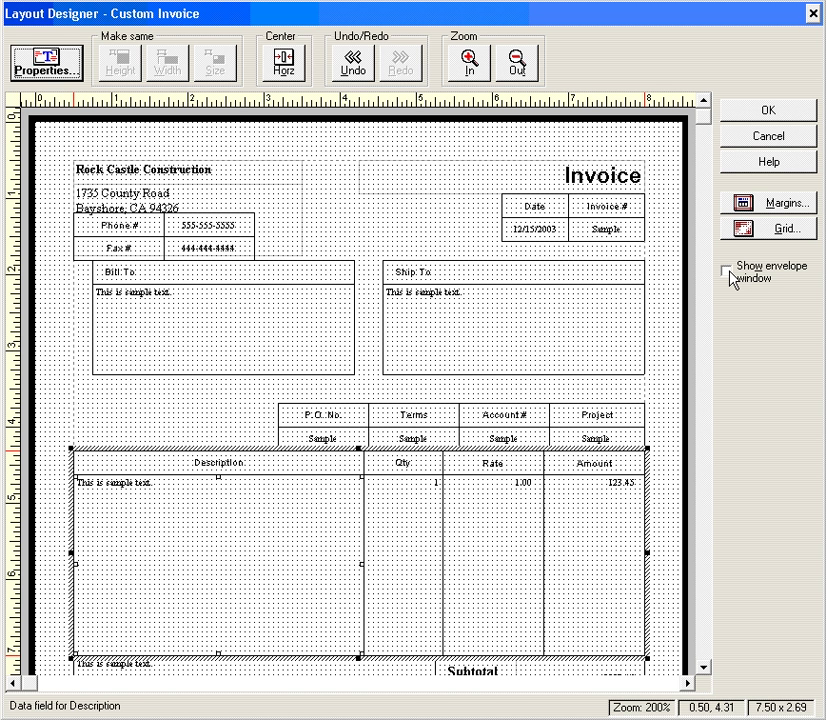
# Show the envelope window, shift the Bill To data box to about 1.06, 2.13, and save the layout and template.
pyautogui.click(726, 270)
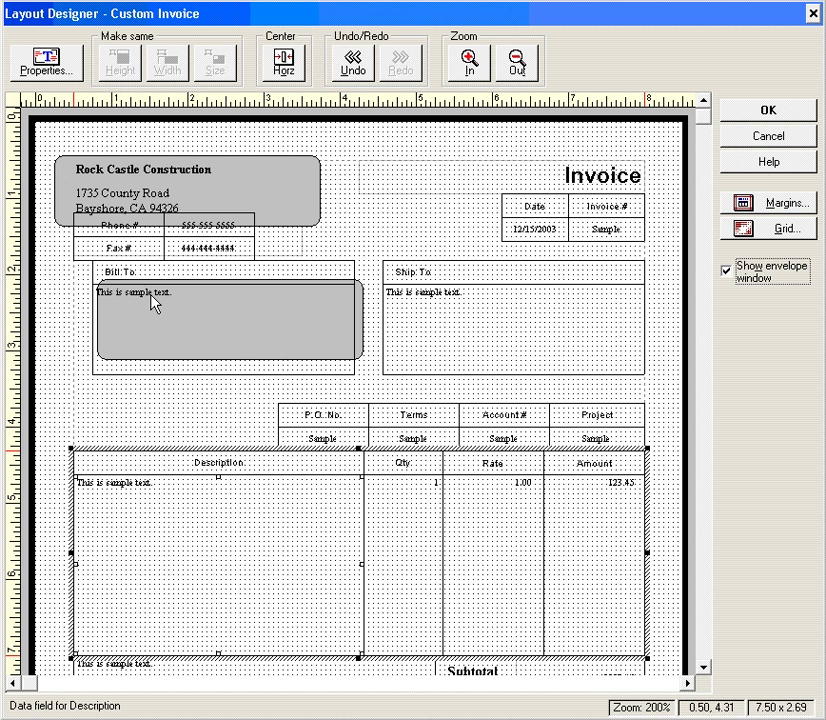
pyautogui.click(250, 310)
pyautogui.moveTo(250, 313)
pyautogui.mouseDown()
pyautogui.moveTo(271, 318)
pyautogui.moveTo(237, 307)
pyautogui.mouseUp()
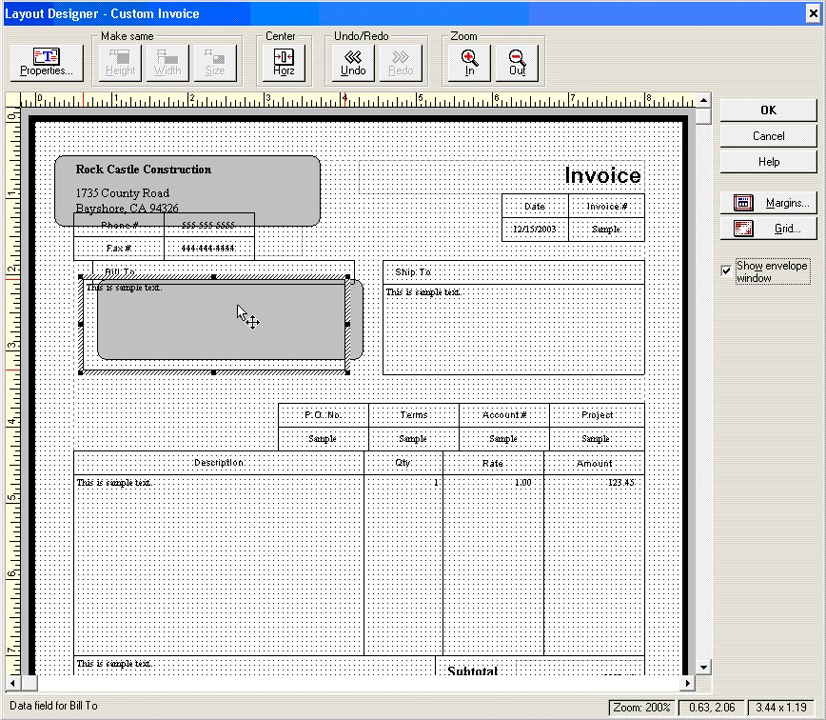
pyautogui.moveTo(239, 307); pyautogui.dragTo(269, 312)
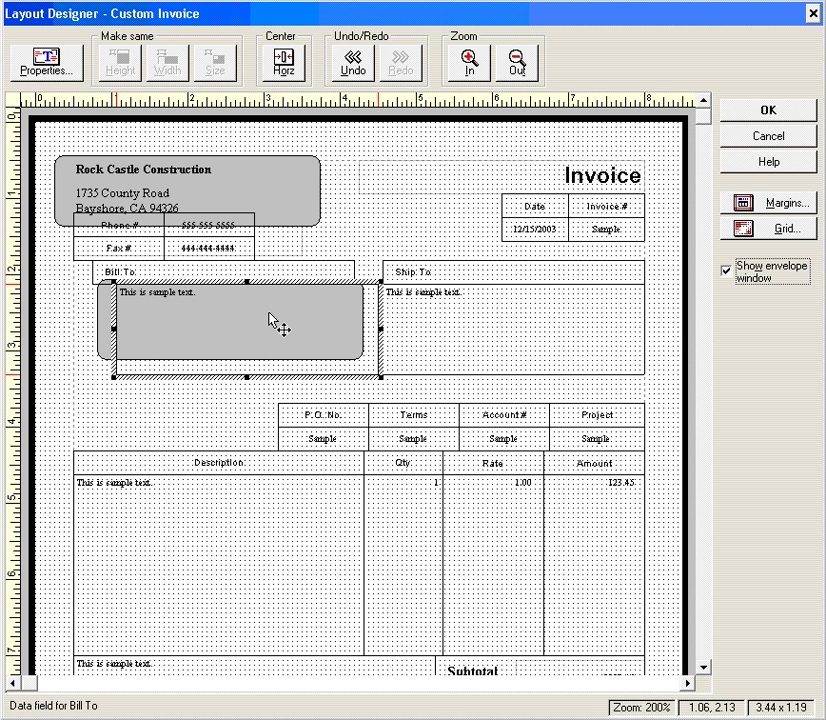
pyautogui.click(766, 117)
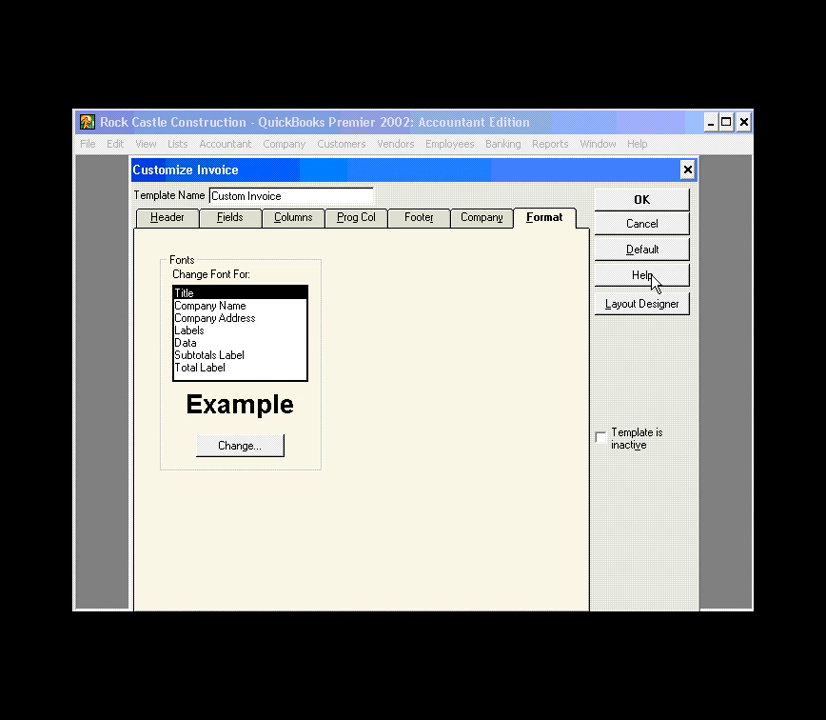
pyautogui.click(653, 202)
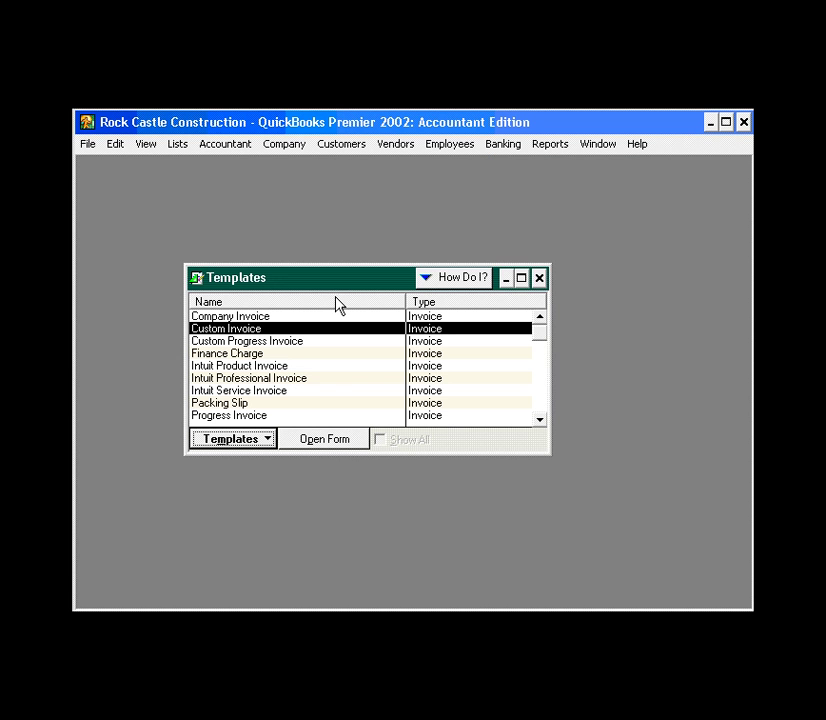
# Open a new invoice form from the Company Invoice template.
pyautogui.click(265, 317)
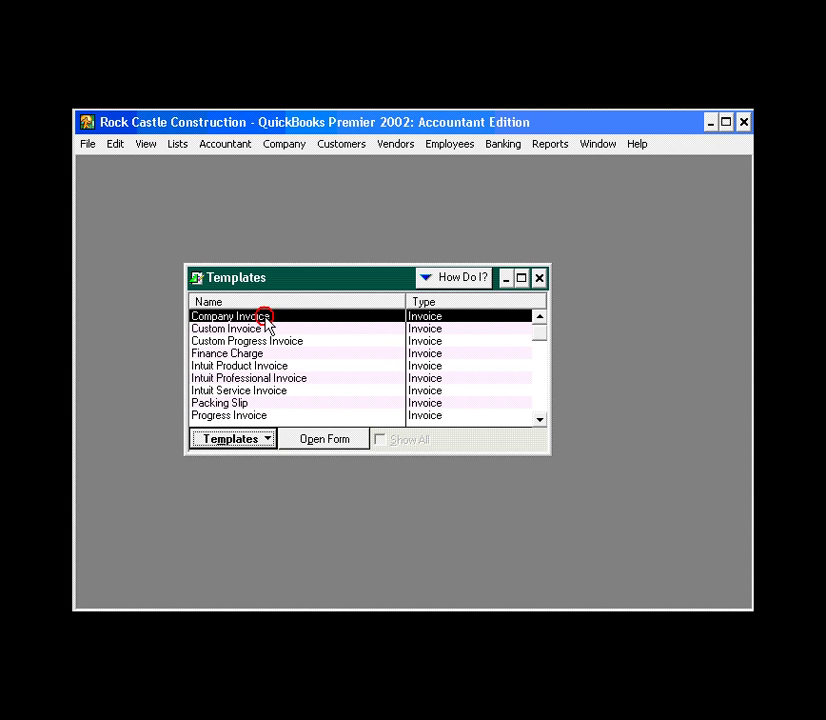
pyautogui.click(329, 318)
pyautogui.click(354, 441)
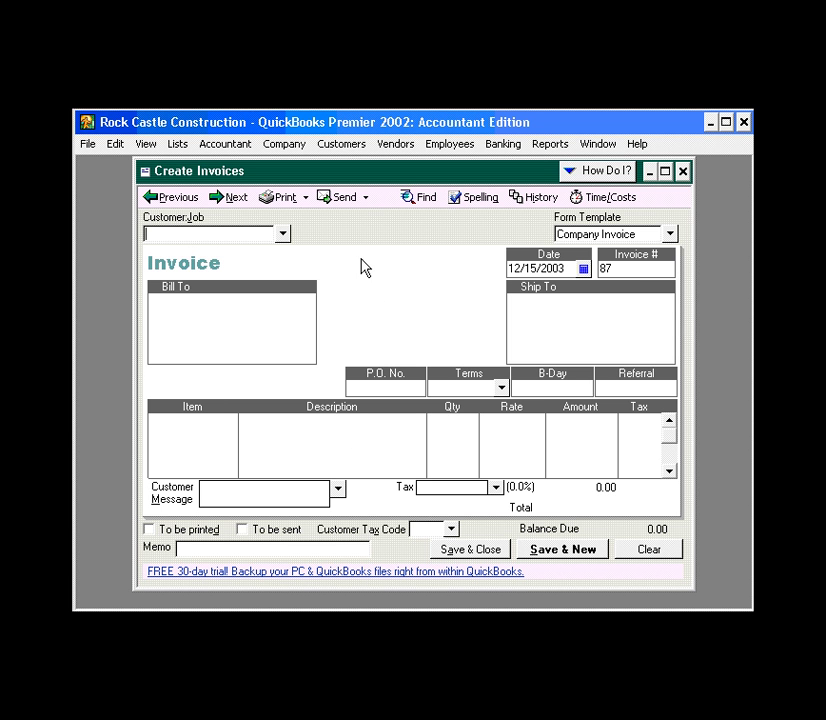
# Preview the invoice printout and zoom in to examine the header, the e-mail and web site boxes, and the closing message.
pyautogui.click(306, 198)
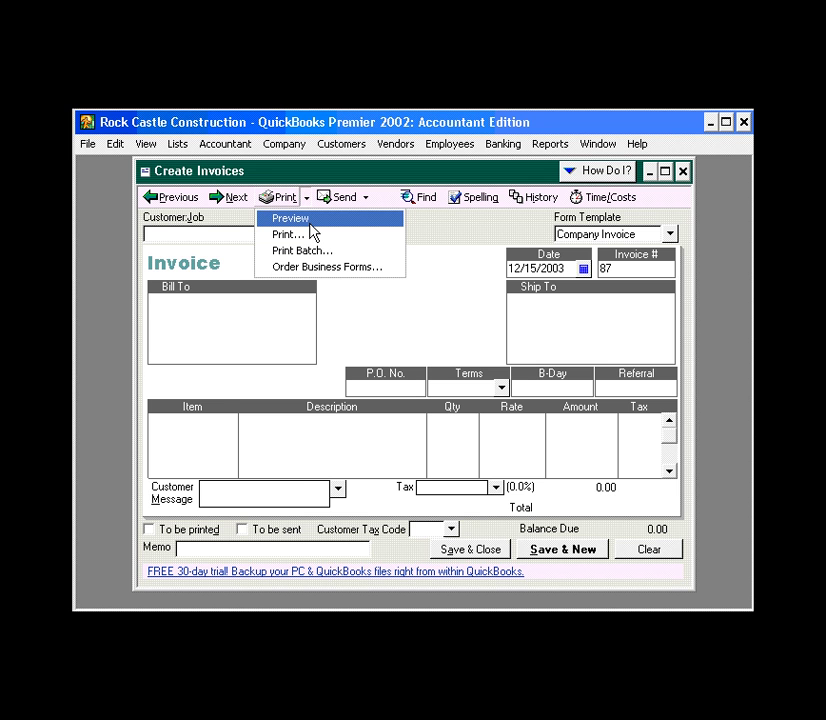
pyautogui.click(290, 218)
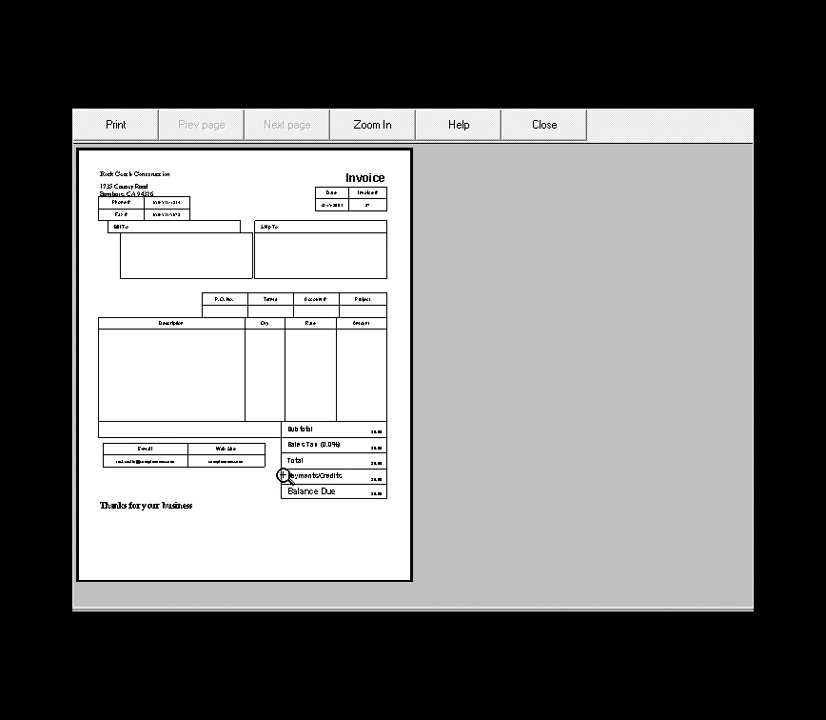
pyautogui.click(208, 211)
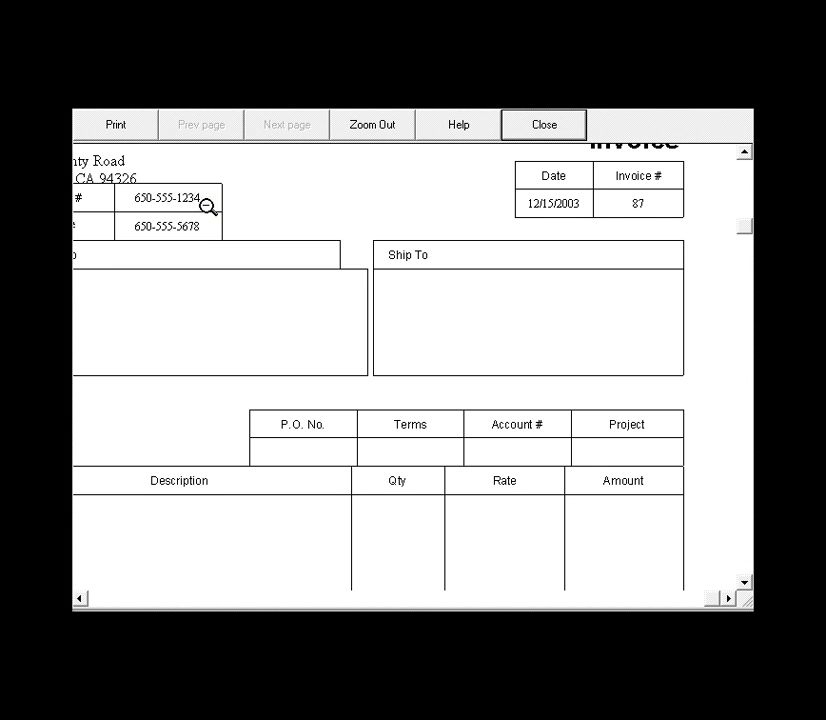
pyautogui.click(106, 600)
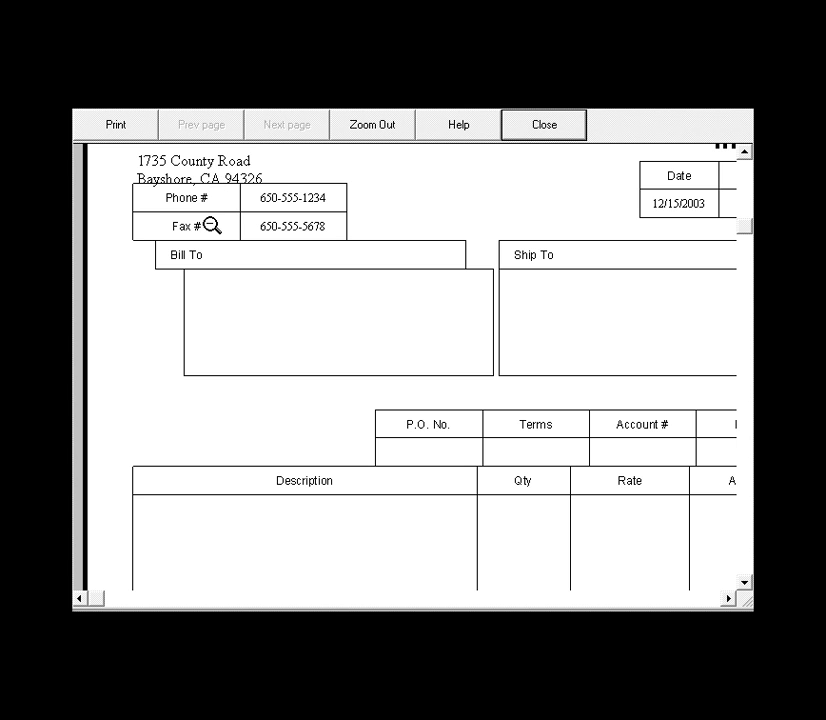
pyautogui.click(745, 556)
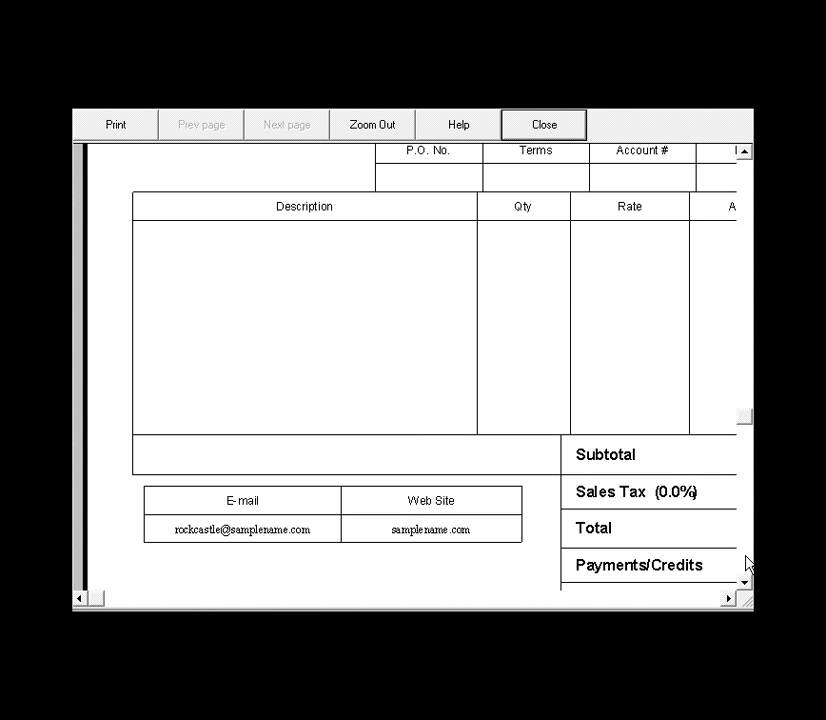
pyautogui.click(745, 585)
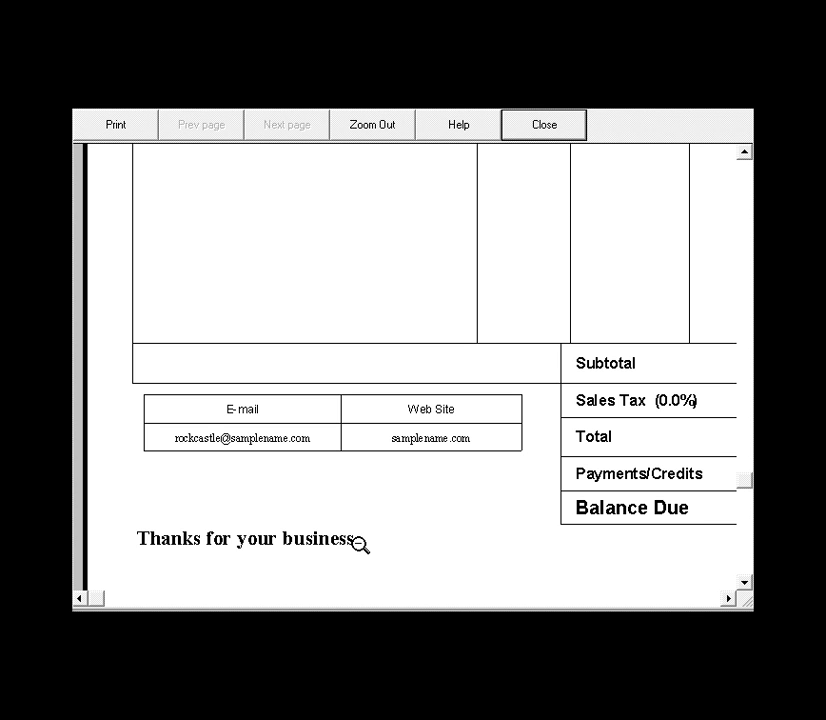
pyautogui.click(745, 172)
pyautogui.click(745, 172)
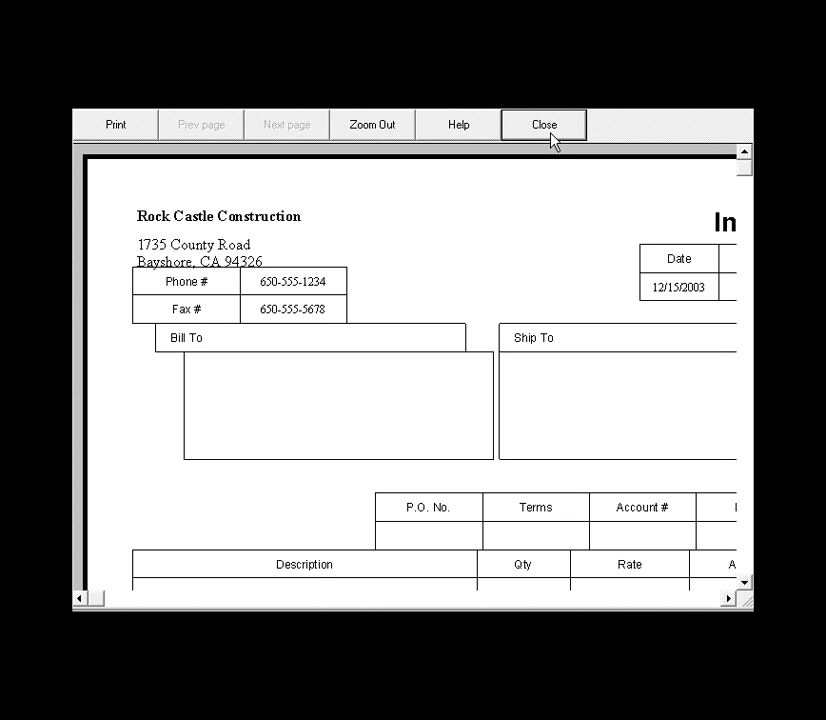